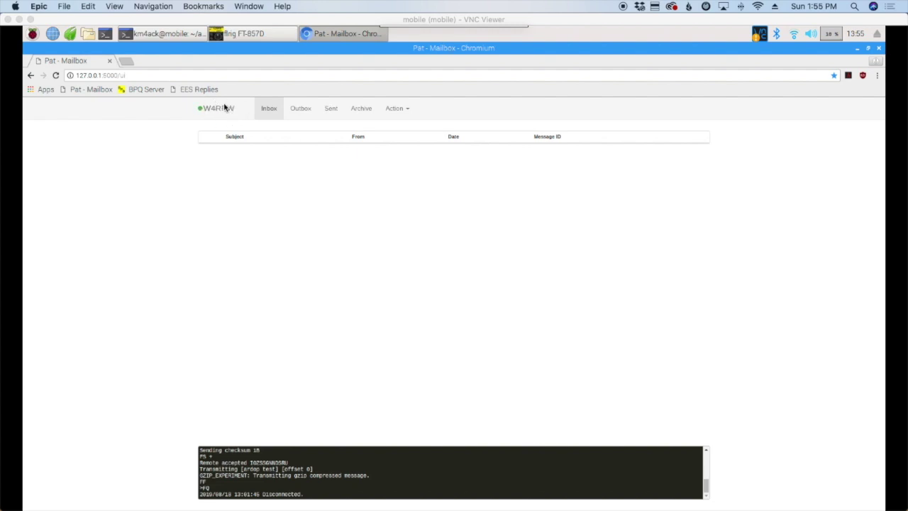
- Switch to the portable station's remote session and open the Pat configuration file with "pat configure"
{"action": "mouse_move", "coordinate": [417, 18]}
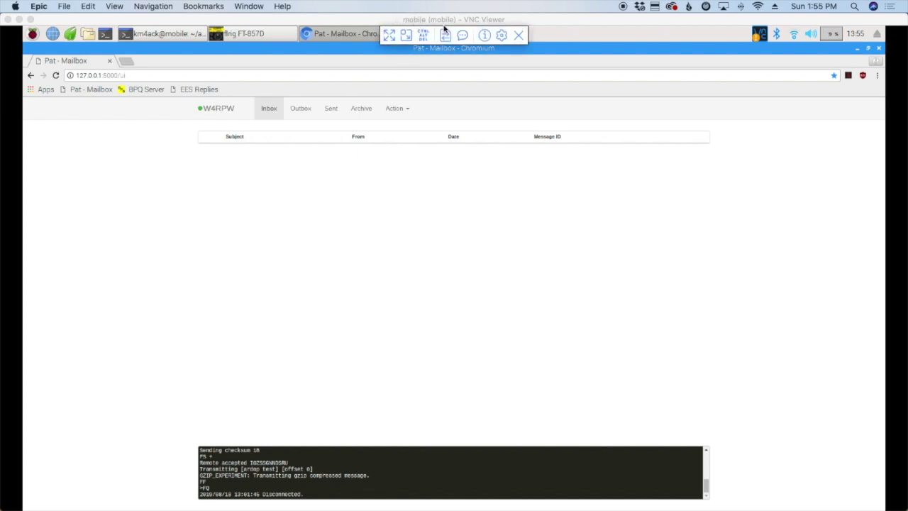
{"action": "mouse_move", "coordinate": [657, 506]}
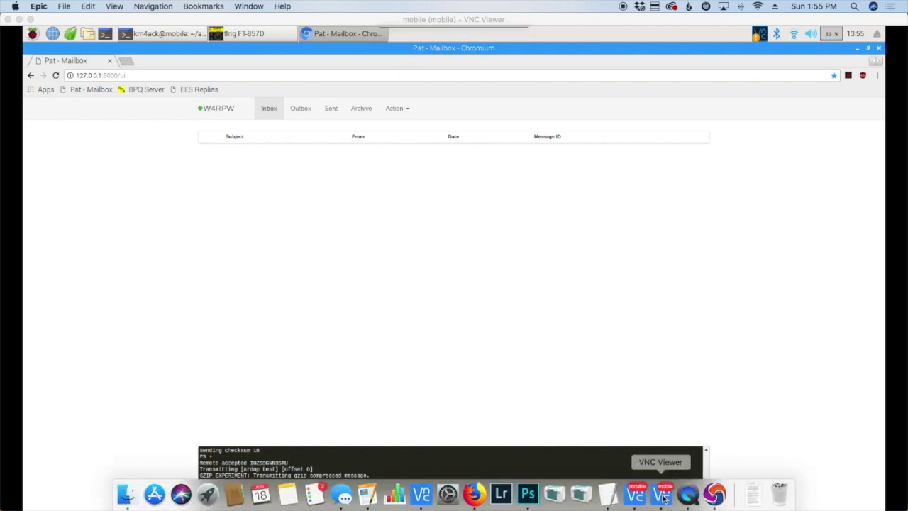
{"action": "left_click", "coordinate": [635, 495]}
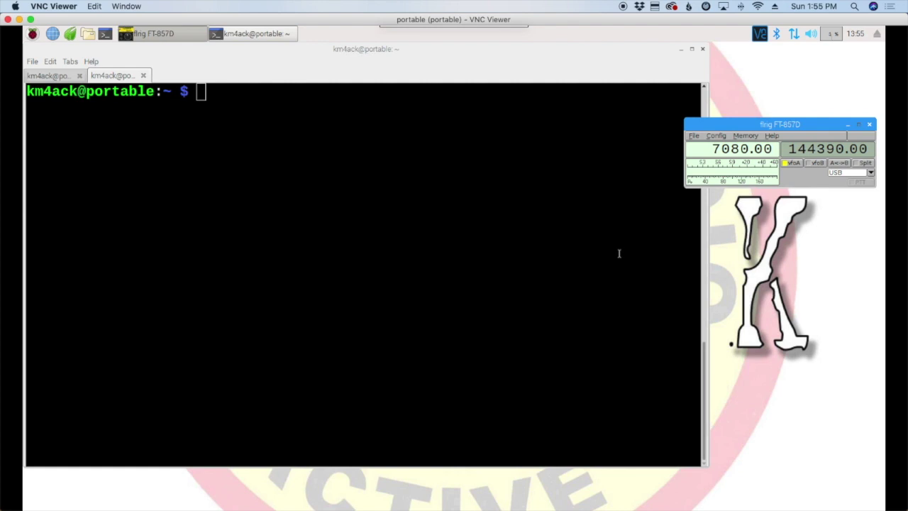
{"action": "left_click", "coordinate": [226, 101]}
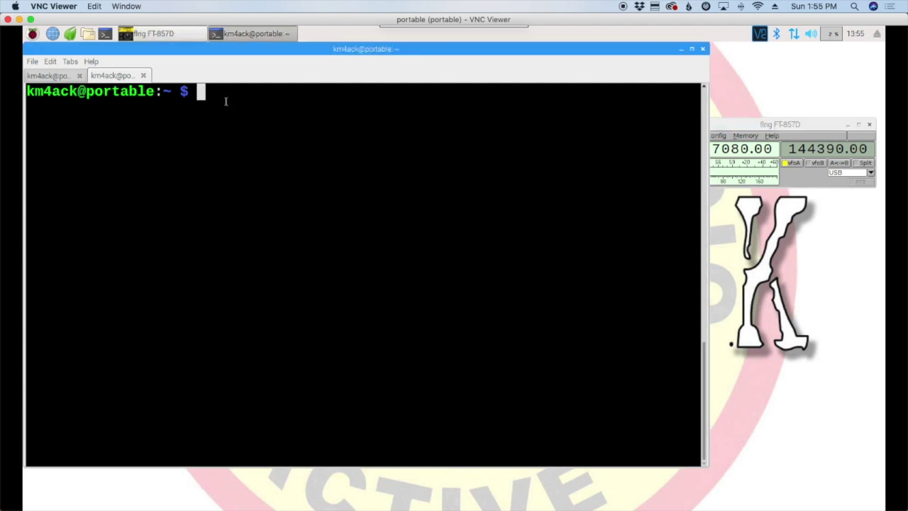
{"action": "type", "text": "pat configure"}
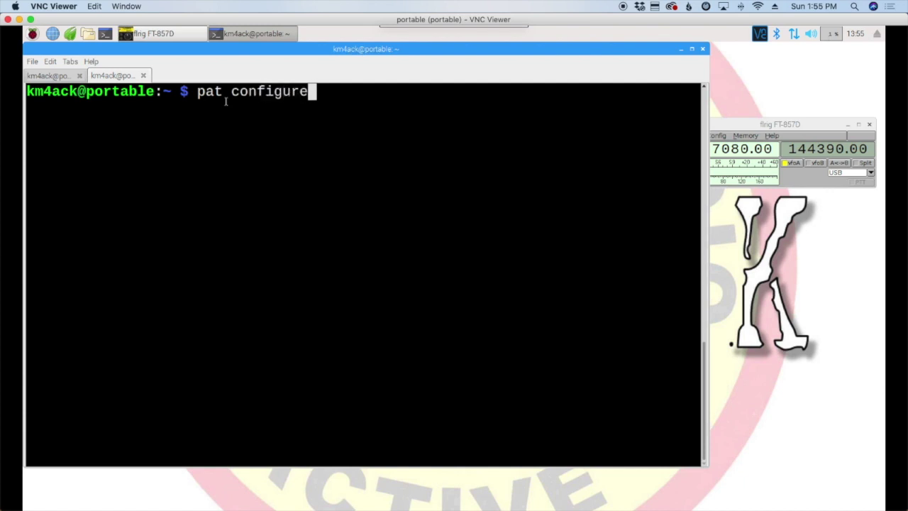
{"action": "key", "text": "Return"}
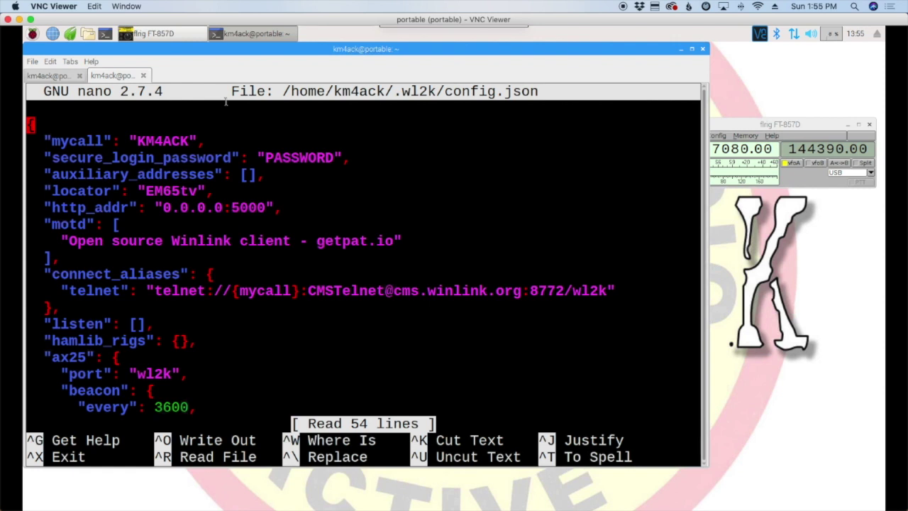
- Add "ardop" in quotation marks inside the empty brackets of the "listen" setting in config.json
{"action": "key", "text": "Down"}
{"action": "key", "text": "Down"}
{"action": "key", "text": "Down"}
{"action": "key", "text": "Down"}
{"action": "key", "text": "Down"}
{"action": "key", "text": "Down"}
{"action": "key", "text": "Down"}
{"action": "key", "text": "Down"}
{"action": "key", "text": "Down"}
{"action": "key", "text": "Down"}
{"action": "key", "text": "Down"}
{"action": "key", "text": "Down"}
{"action": "key", "text": "Right"}
{"action": "key", "text": "Right"}
{"action": "key", "text": "Right"}
{"action": "key", "text": "Right"}
{"action": "key", "text": "Right"}
{"action": "key", "text": "Right"}
{"action": "key", "text": "Right"}
{"action": "key", "text": "Right"}
{"action": "key", "text": "Right"}
{"action": "key", "text": "Right"}
{"action": "key", "text": "Right"}
{"action": "key", "text": "Right"}
{"action": "key", "text": "Right"}
{"action": "key", "text": "Right"}
{"action": "key", "text": "Left"}
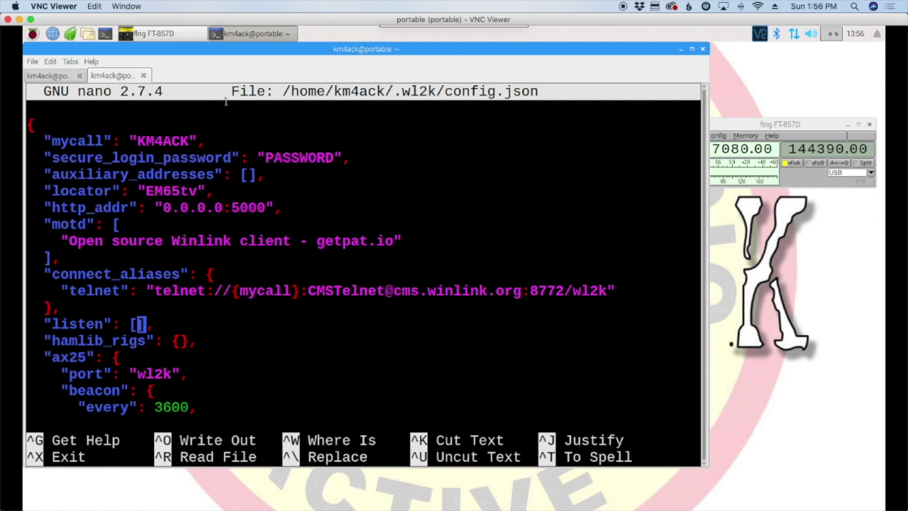
{"action": "type", "text": "\""}
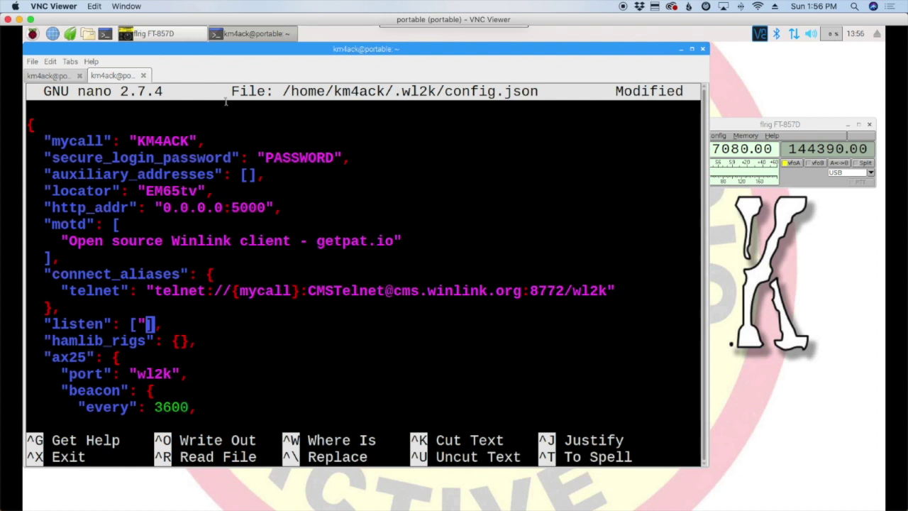
{"action": "type", "text": "ardop"}
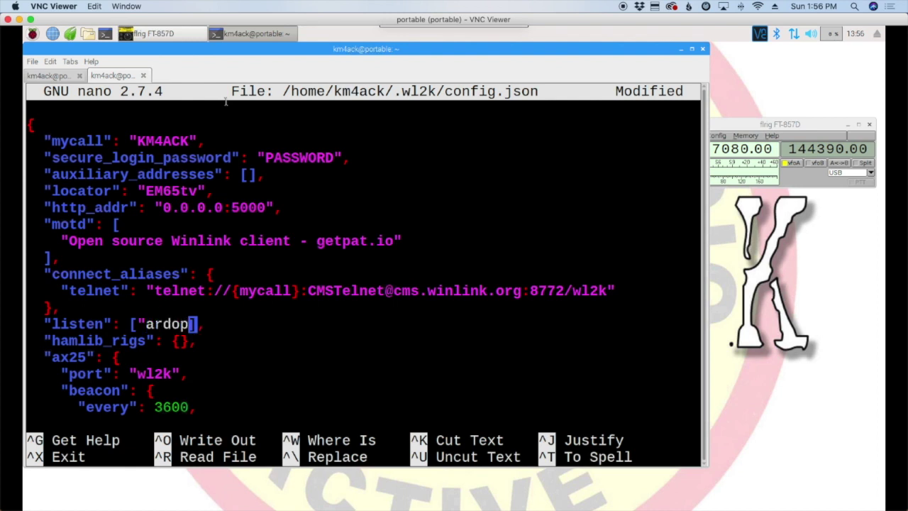
{"action": "type", "text": "\""}
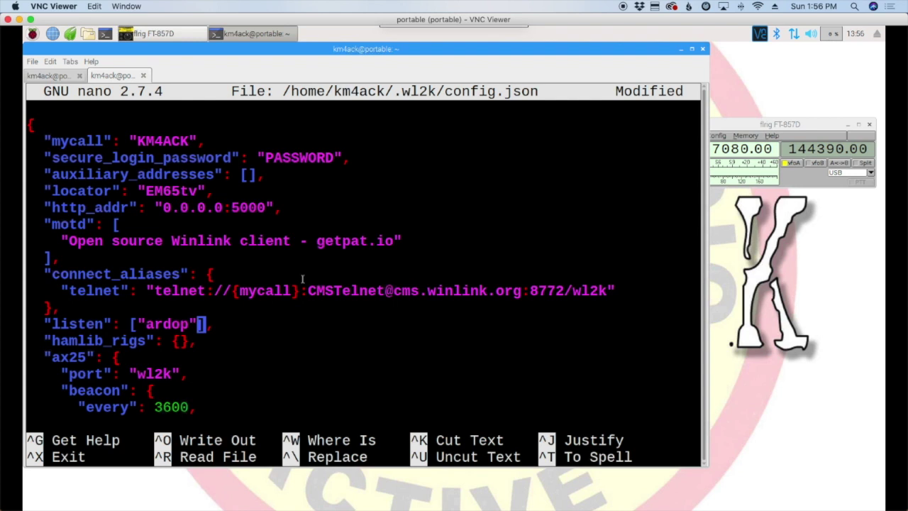
- Save config.json under its existing name and exit the nano editor
{"action": "key", "text": "ctrl+x"}
{"action": "key", "text": "y"}
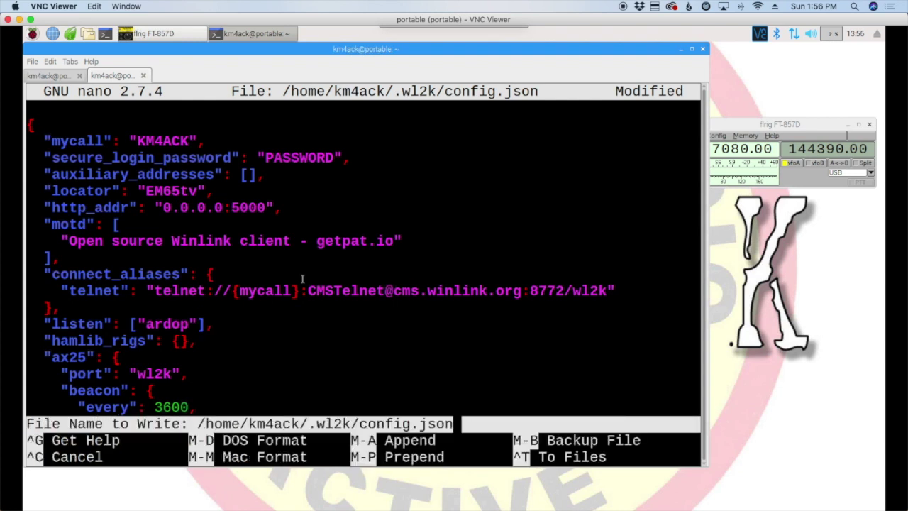
{"action": "key", "text": "Return"}
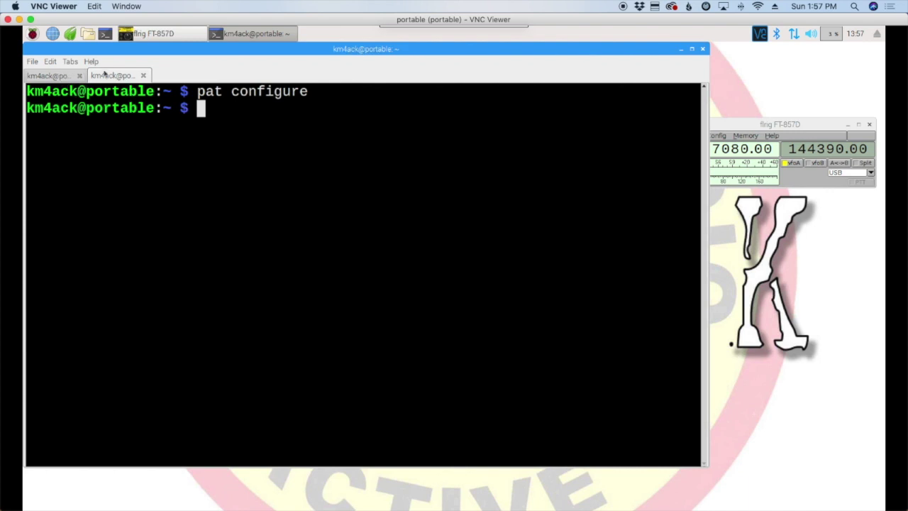
- List the files of the ardop directory in the other terminal session
{"action": "left_click", "coordinate": [55, 79]}
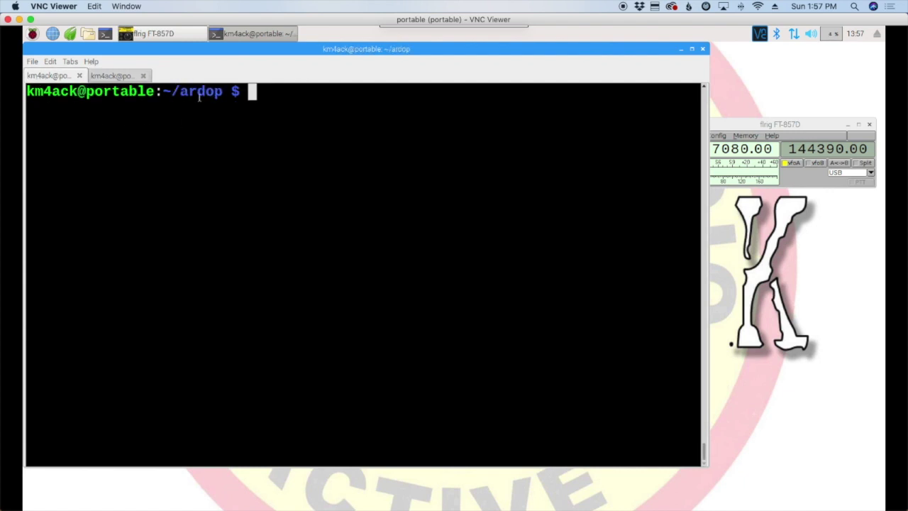
{"action": "type", "text": "ls"}
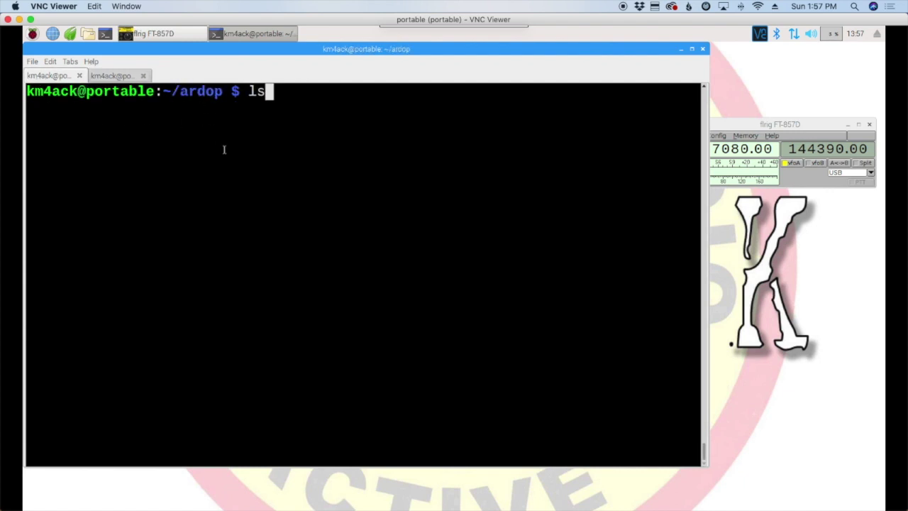
{"action": "key", "text": "Return"}
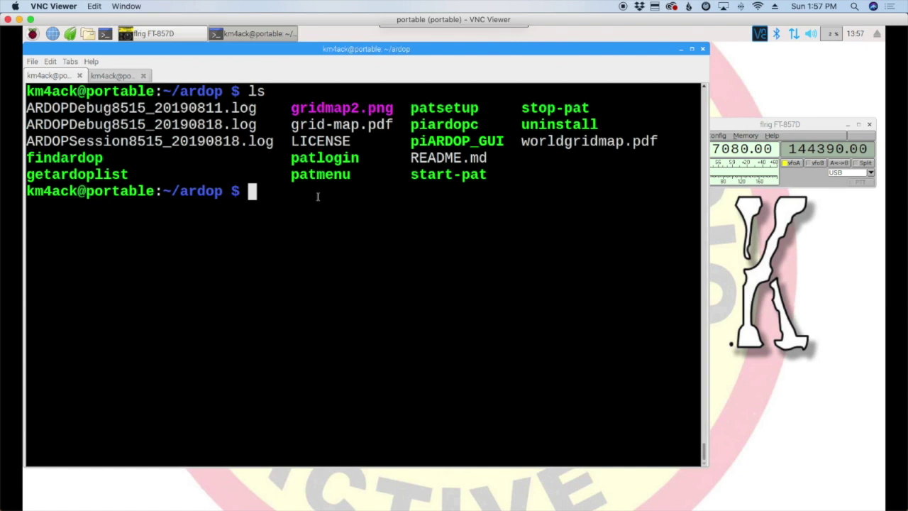
- Start the ARDOP modem with "./piardopc 8515 plughw:1,0 plughw:1,0"
{"action": "key", "text": "Up"}
{"action": "key", "text": "Up"}
{"action": "key", "text": "Up"}
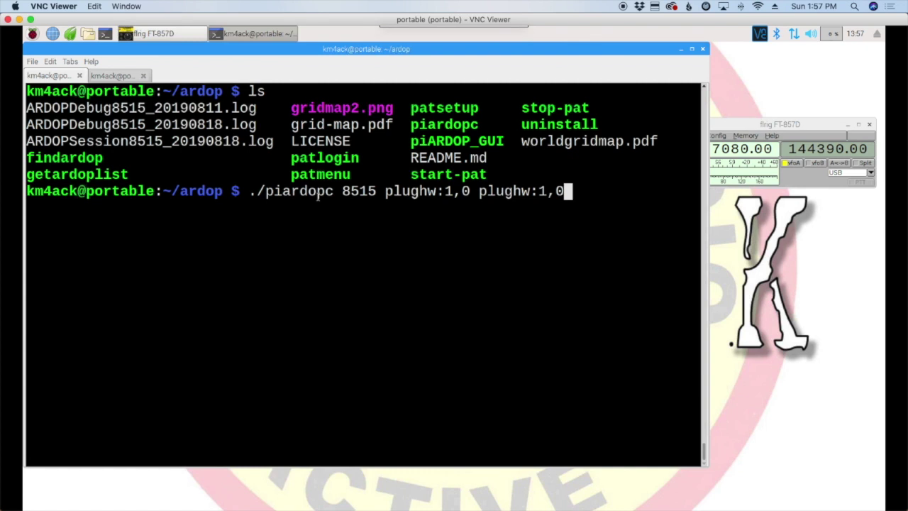
{"action": "left_click", "coordinate": [736, 126]}
{"action": "key", "text": "Return"}
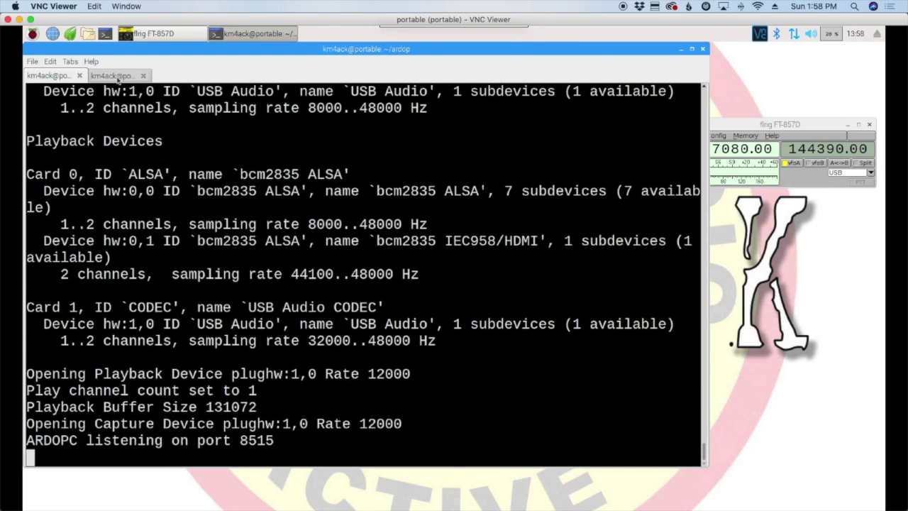
- Start Pat's web service with "pat http" in the home directory terminal session
{"action": "left_click", "coordinate": [118, 77]}
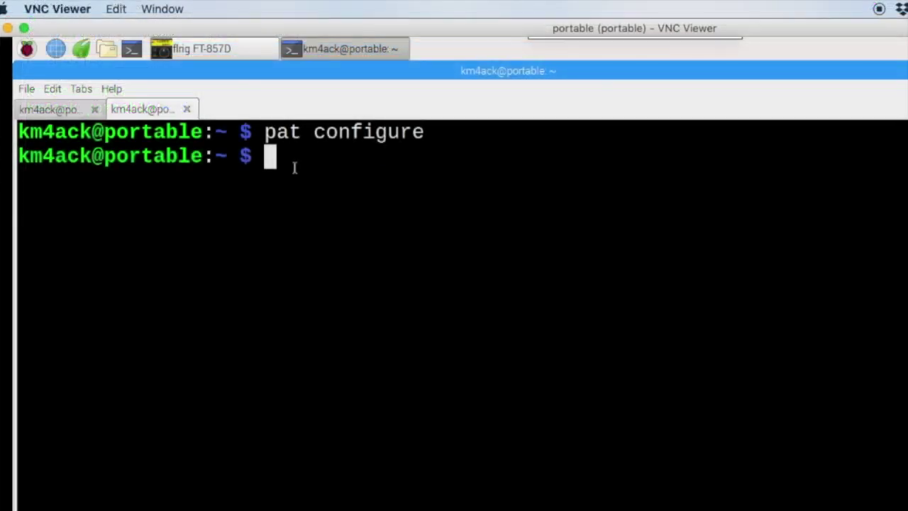
{"action": "type", "text": "pat h"}
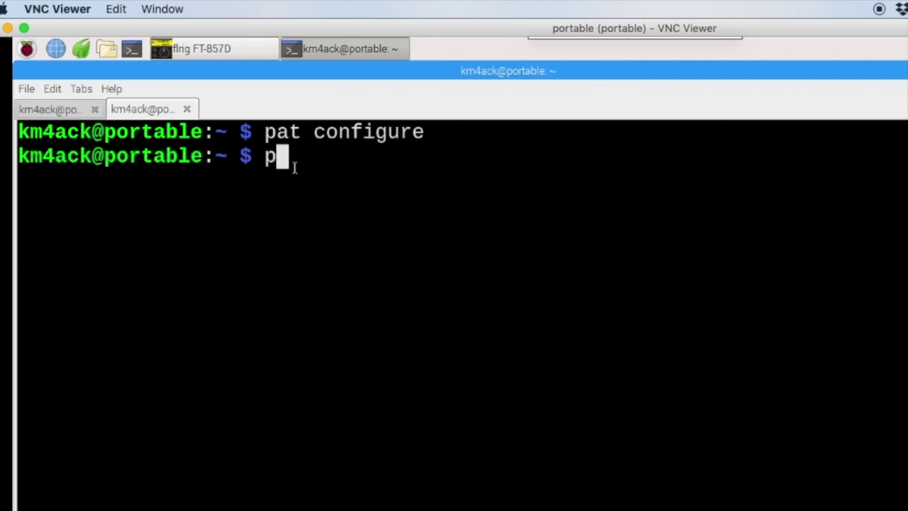
{"action": "type", "text": "ttp"}
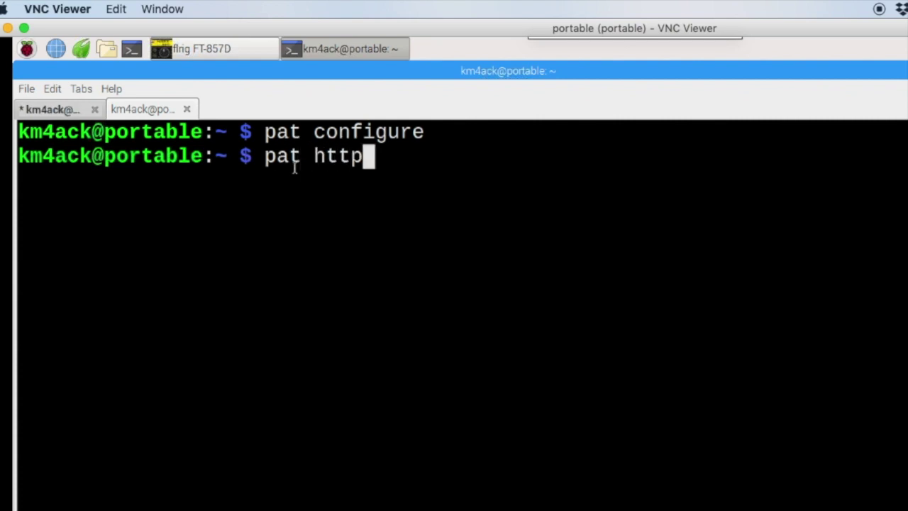
{"action": "key", "text": "Return"}
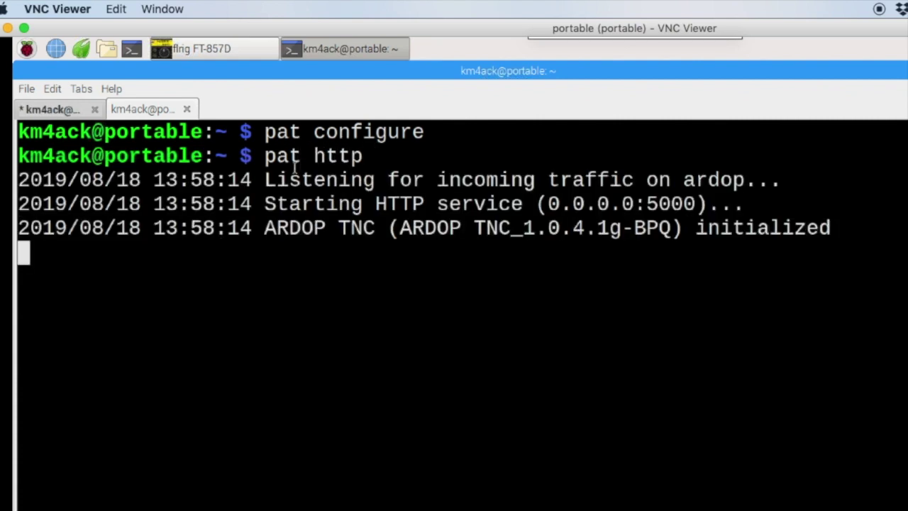
- Examine Pat's startup output for the ardop listener, the HTTP service address and the ARDOP TNC status
{"action": "left_click", "coordinate": [265, 179]}
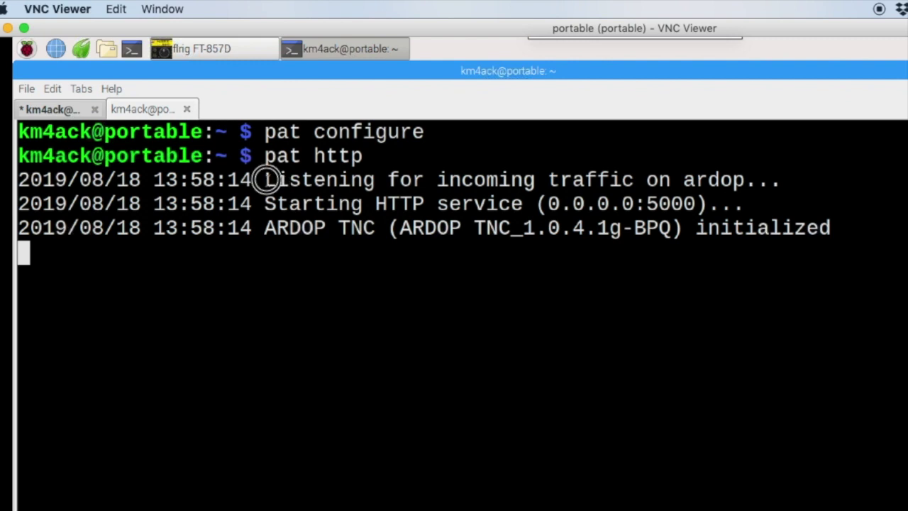
{"action": "left_click_drag", "start_coordinate": [265, 179], "coordinate": [736, 192]}
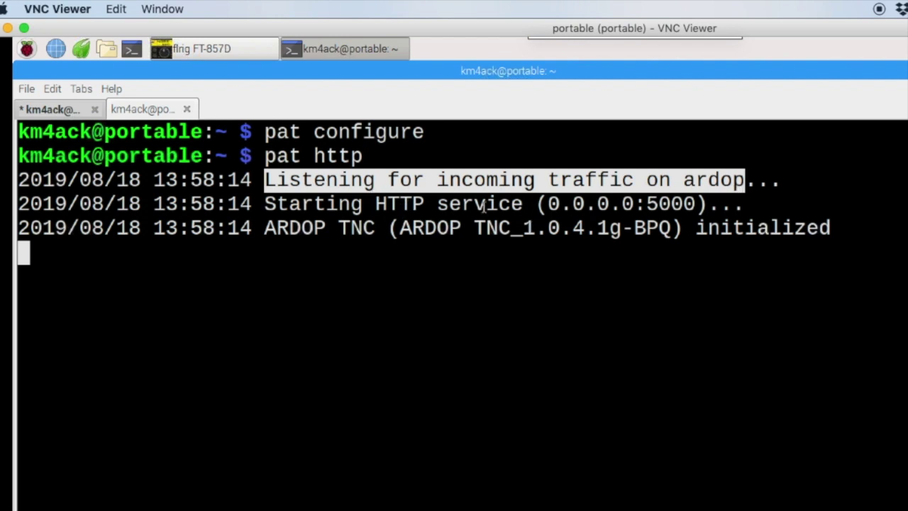
{"action": "left_click_drag", "start_coordinate": [549, 204], "coordinate": [698, 205]}
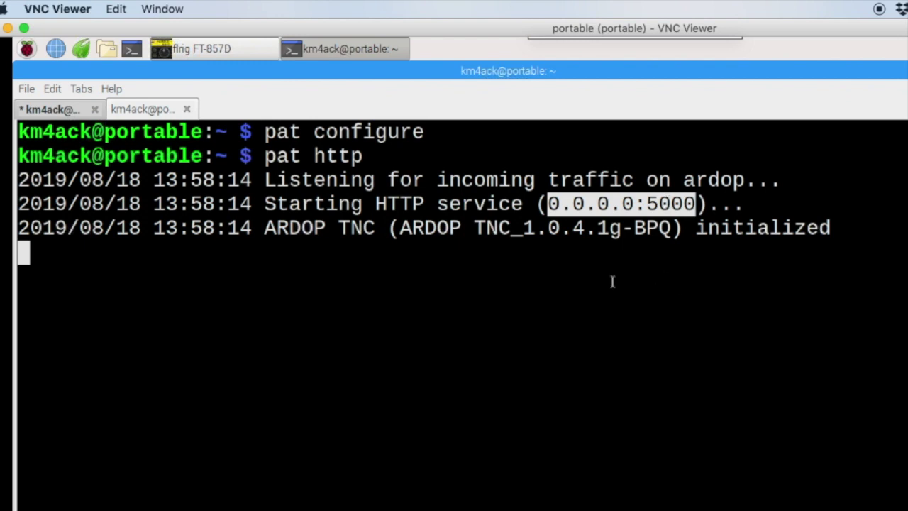
{"action": "left_click_drag", "start_coordinate": [263, 227], "coordinate": [869, 234]}
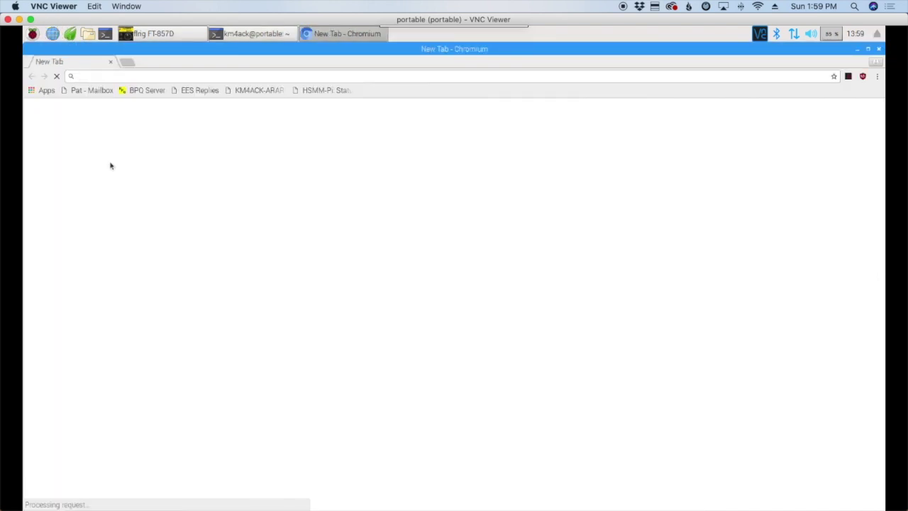
- Open the bookmarked Pat mailbox page in Chromium on the portable station
{"action": "left_click", "coordinate": [90, 90]}
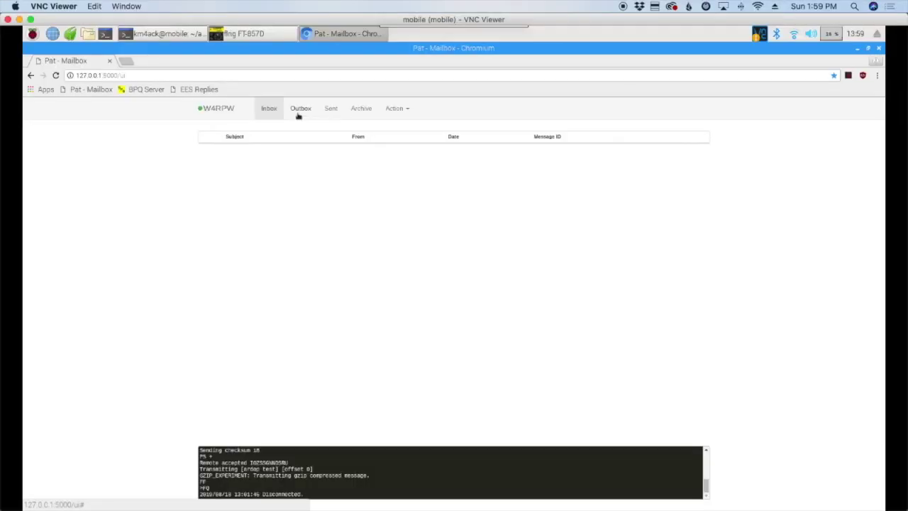
- Compose a P2P Only message on the mobile station to the portable station's call sign with the subject "test ardop p2p"
{"action": "left_click", "coordinate": [398, 109]}
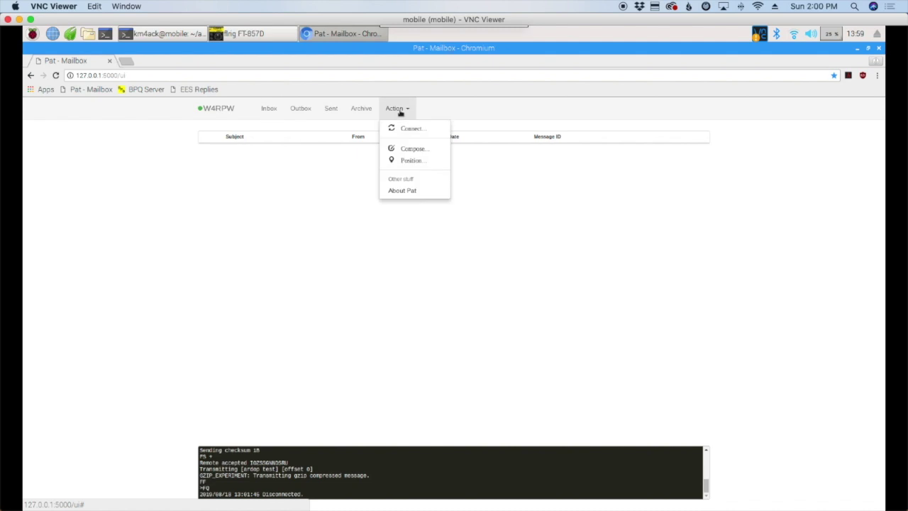
{"action": "left_click", "coordinate": [409, 150]}
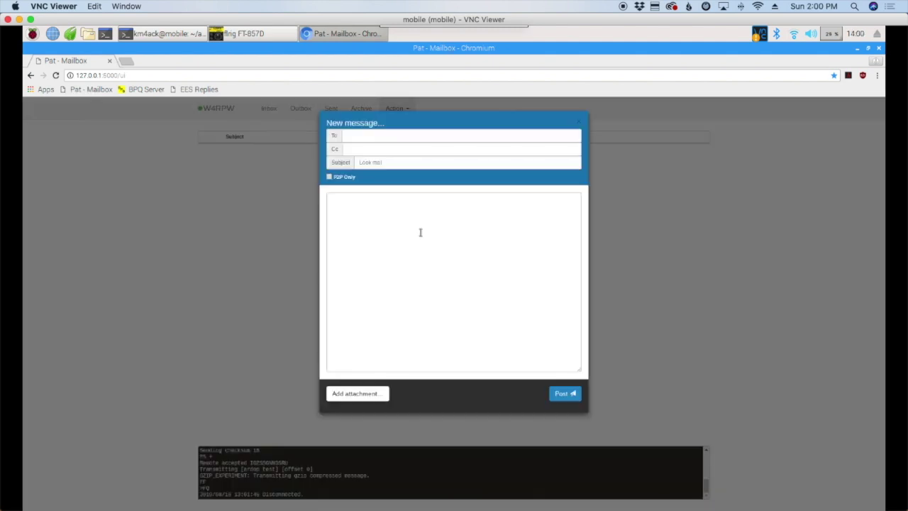
{"action": "left_click", "coordinate": [358, 138]}
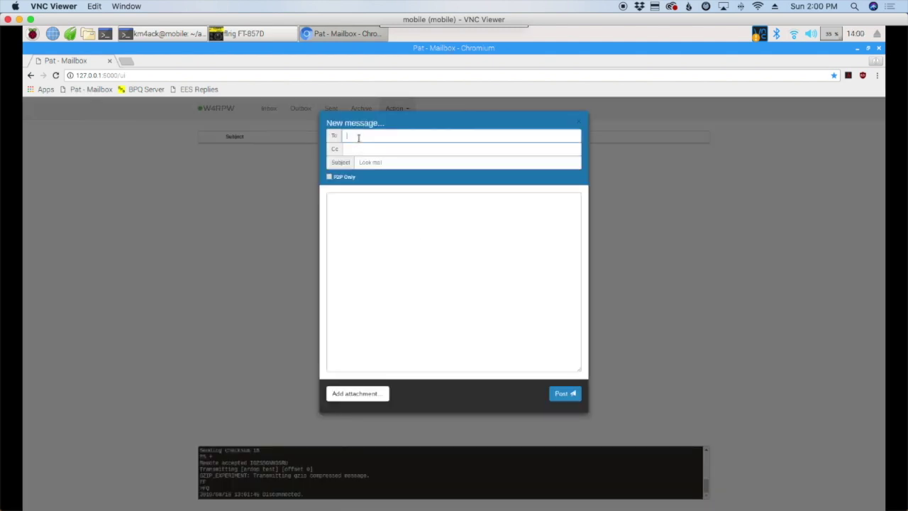
{"action": "type", "text": "km4ack"}
{"action": "left_click", "coordinate": [373, 162]}
{"action": "type", "text": "test"}
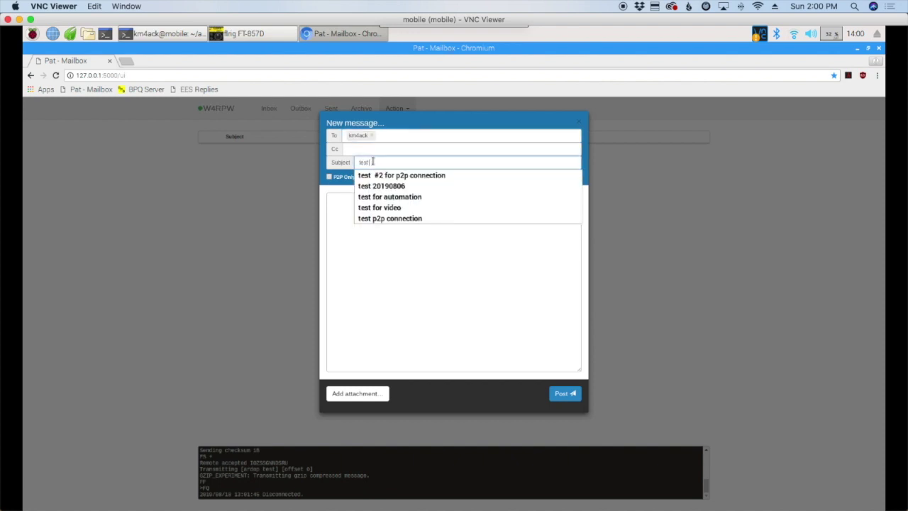
{"action": "type", "text": " ardop"}
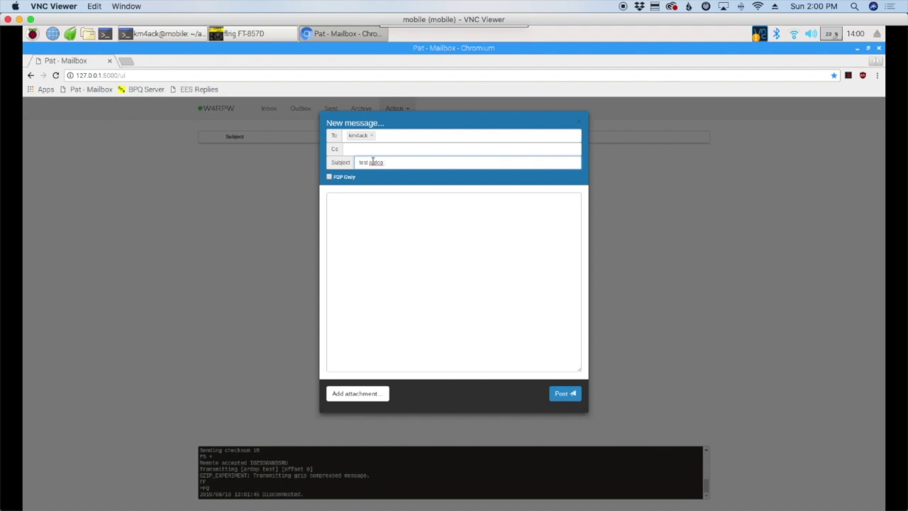
{"action": "type", "text": " p2p"}
{"action": "left_click", "coordinate": [329, 177]}
{"action": "left_click", "coordinate": [329, 177]}
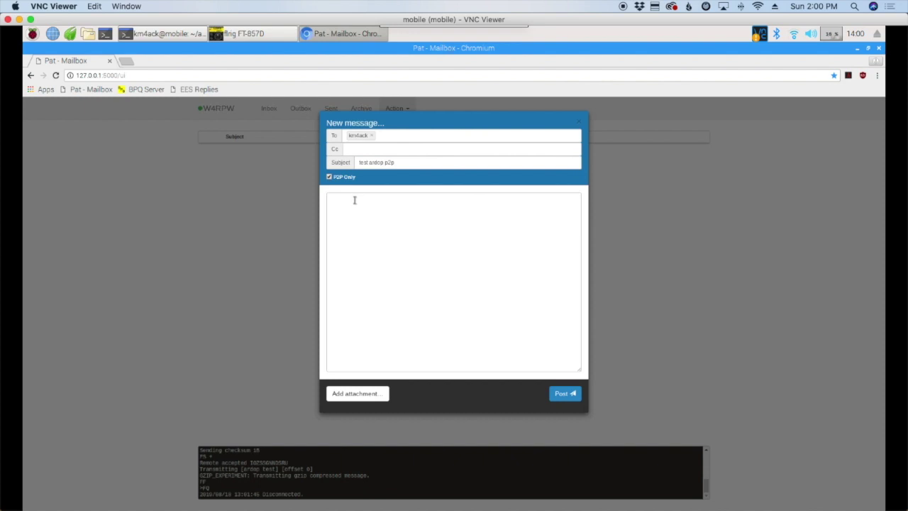
- Write a short test text in the message body and post the message
{"action": "left_click", "coordinate": [353, 200]}
{"action": "type", "text": "test"}
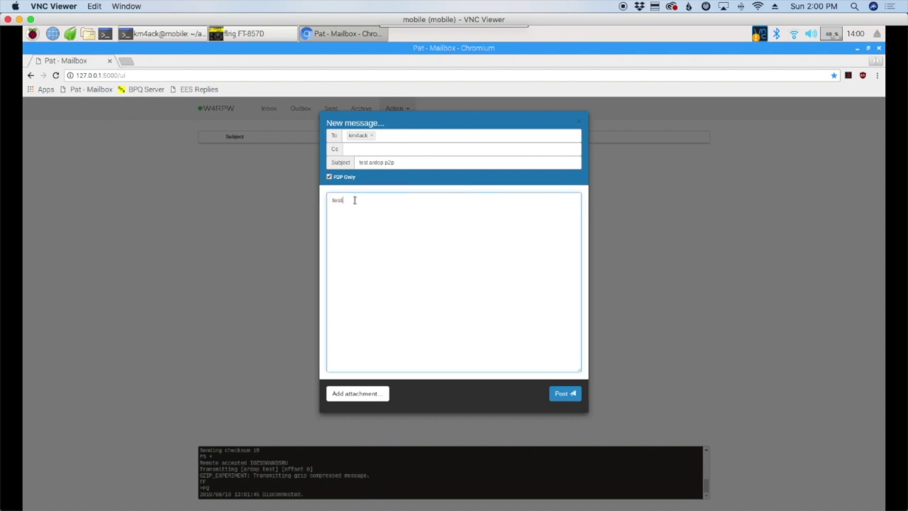
{"action": "type", "text": " for p"}
{"action": "type", "text": "ideo"}
{"action": "left_click", "coordinate": [563, 395]}
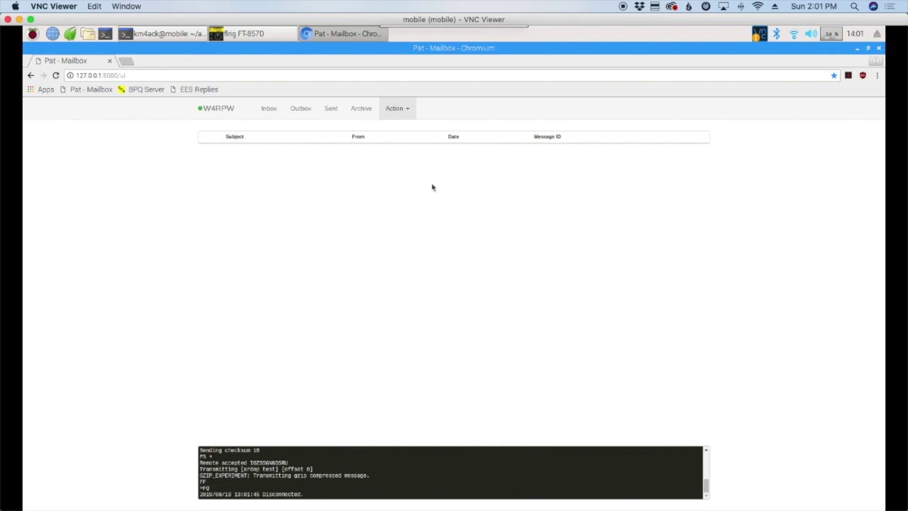
- Connect the mobile station to the portable station's call sign over the ARDOP transport, leaving the frequency blank
{"action": "left_click", "coordinate": [399, 109]}
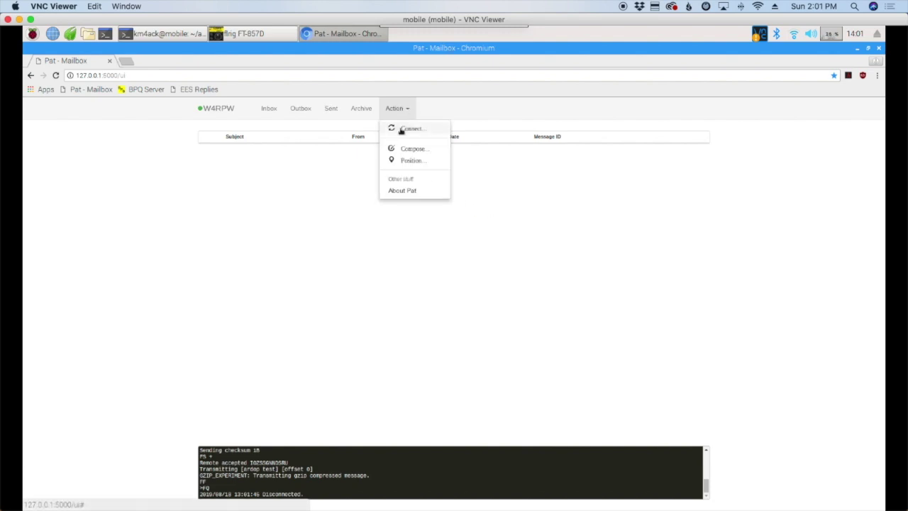
{"action": "left_click", "coordinate": [404, 129]}
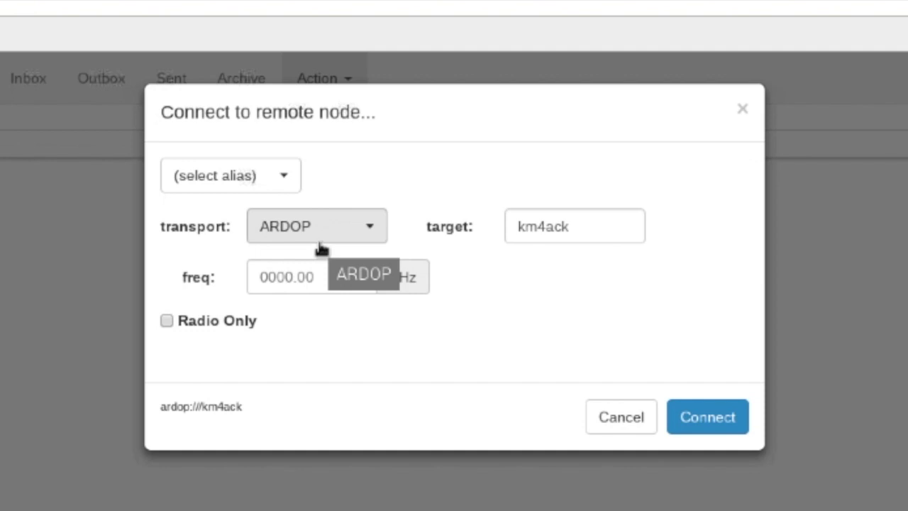
{"action": "left_click", "coordinate": [584, 228]}
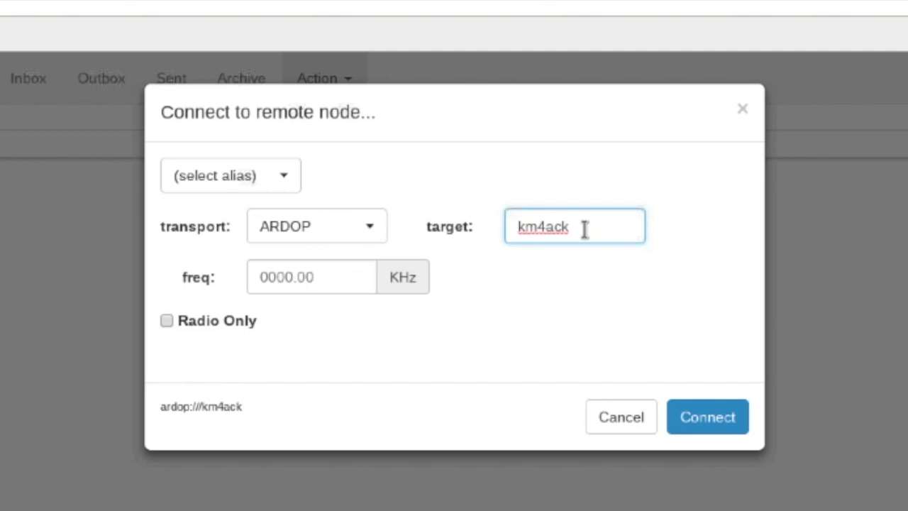
{"action": "left_click", "coordinate": [712, 420]}
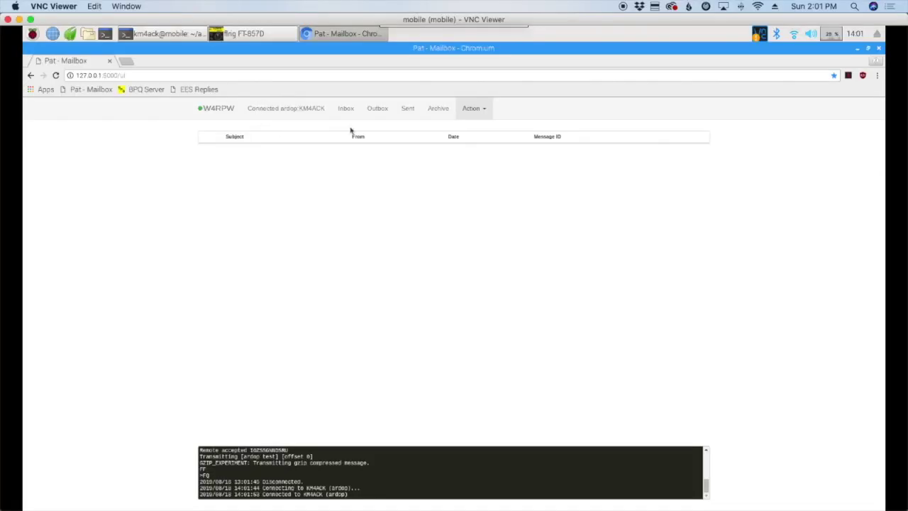
- Check the mobile station's outbox, then switch to the portable station's VNC session and dismiss the new-message notification over its inbox
{"action": "left_click", "coordinate": [376, 112]}
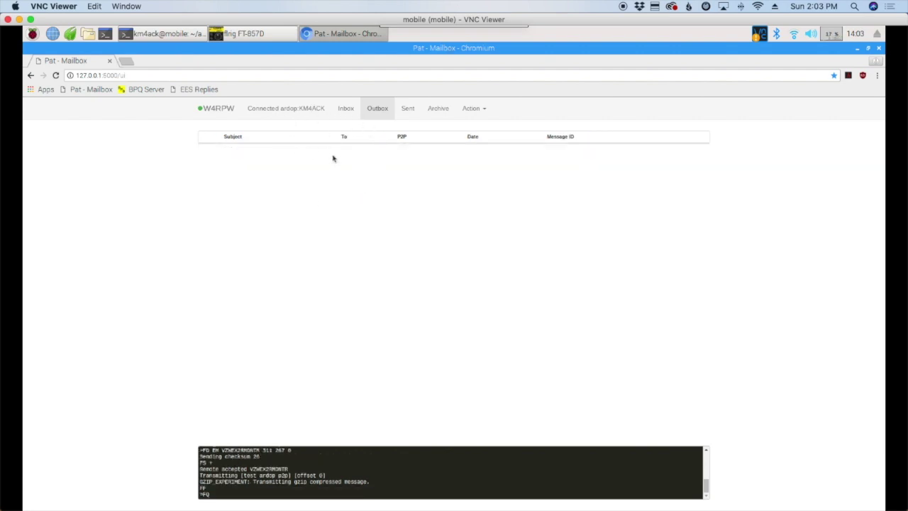
{"action": "mouse_move", "coordinate": [554, 502]}
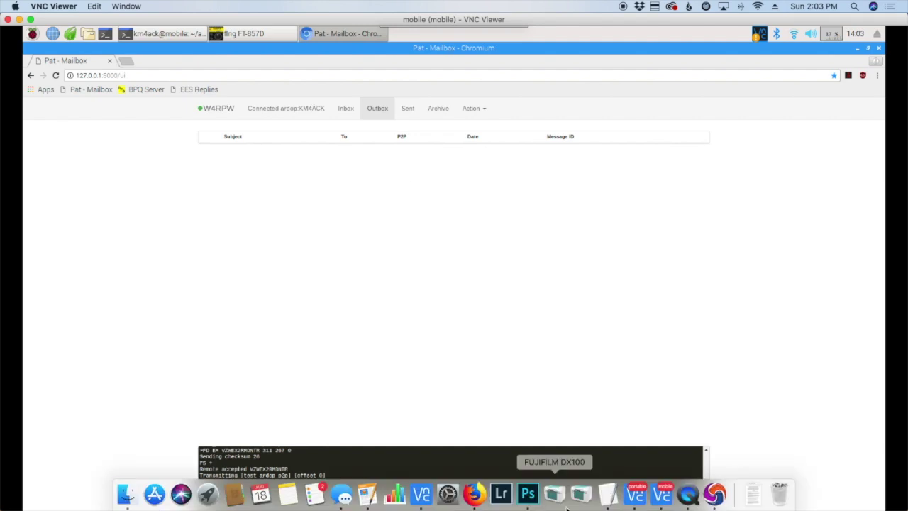
{"action": "left_click", "coordinate": [636, 499]}
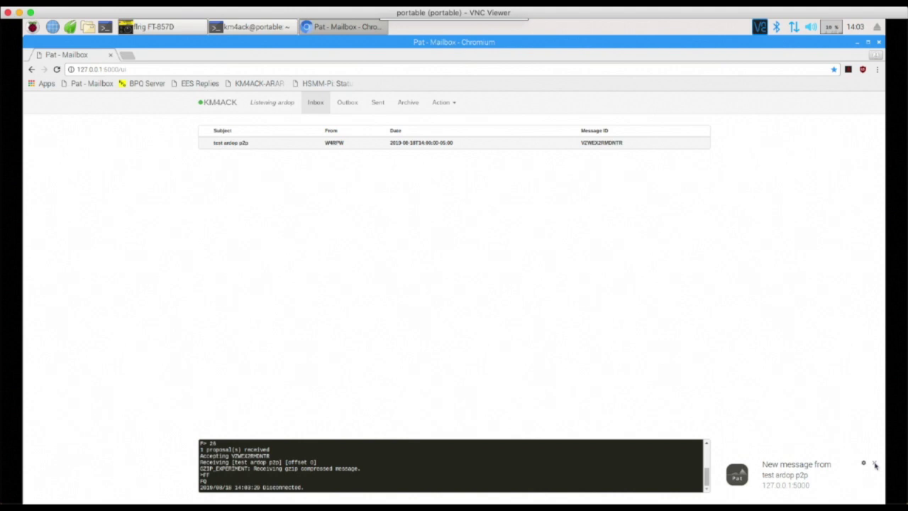
{"action": "left_click", "coordinate": [874, 463]}
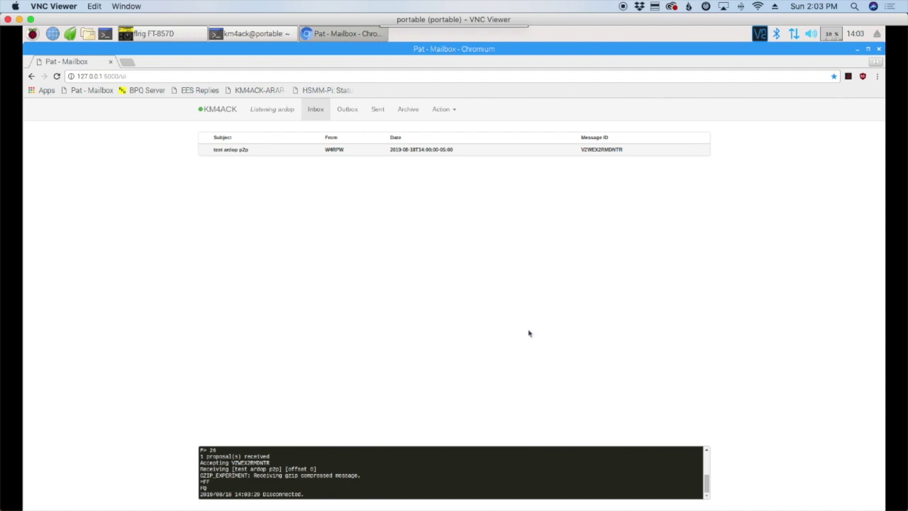